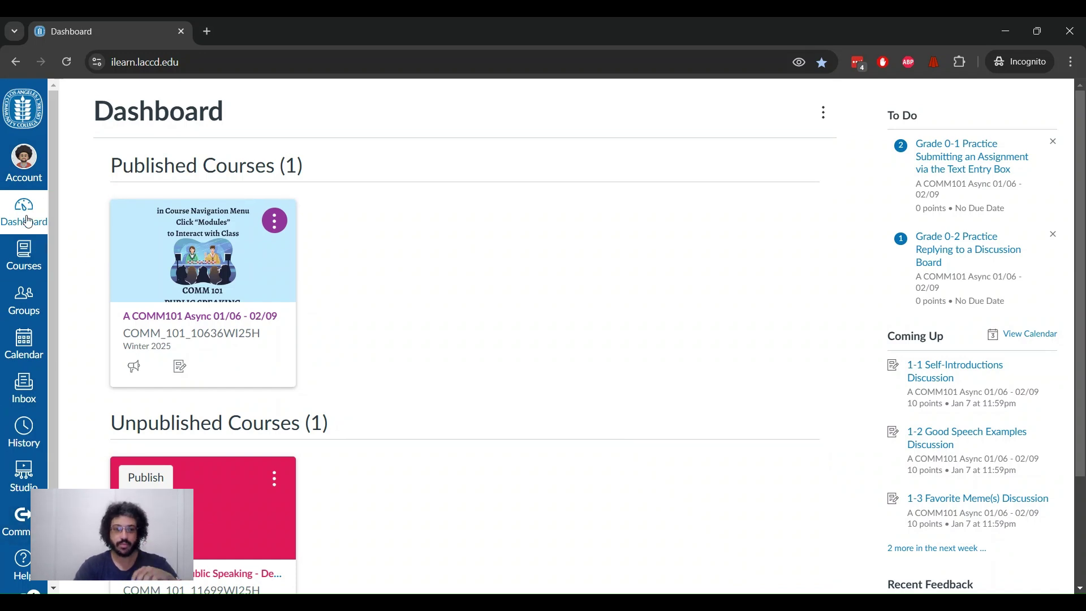
Open the Courses tray, then close it to return to the Dashboard's COMM 101 course cards.
click(25, 257)
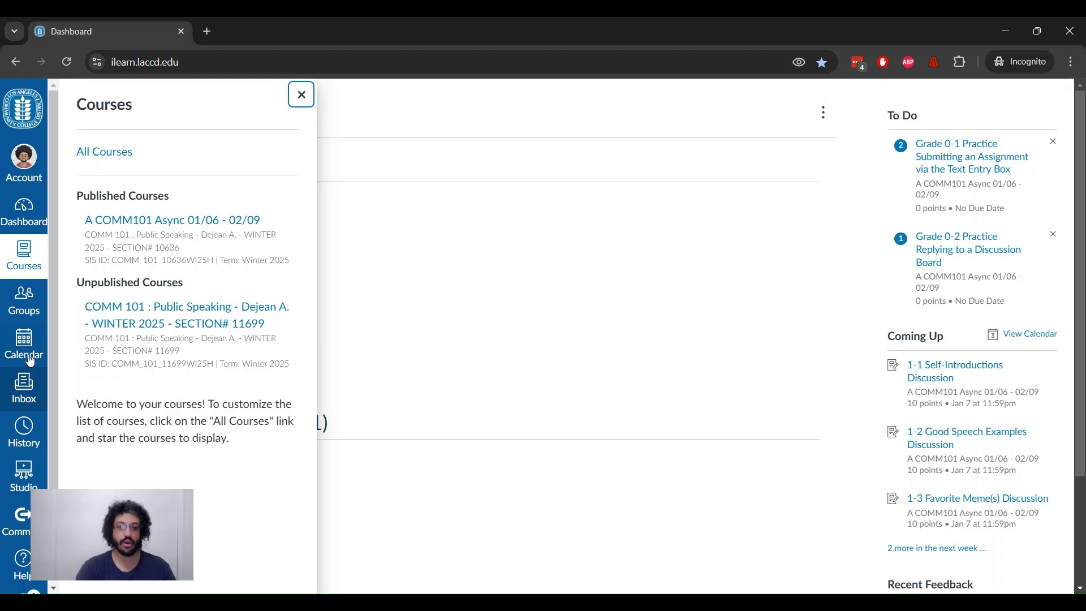
click(302, 95)
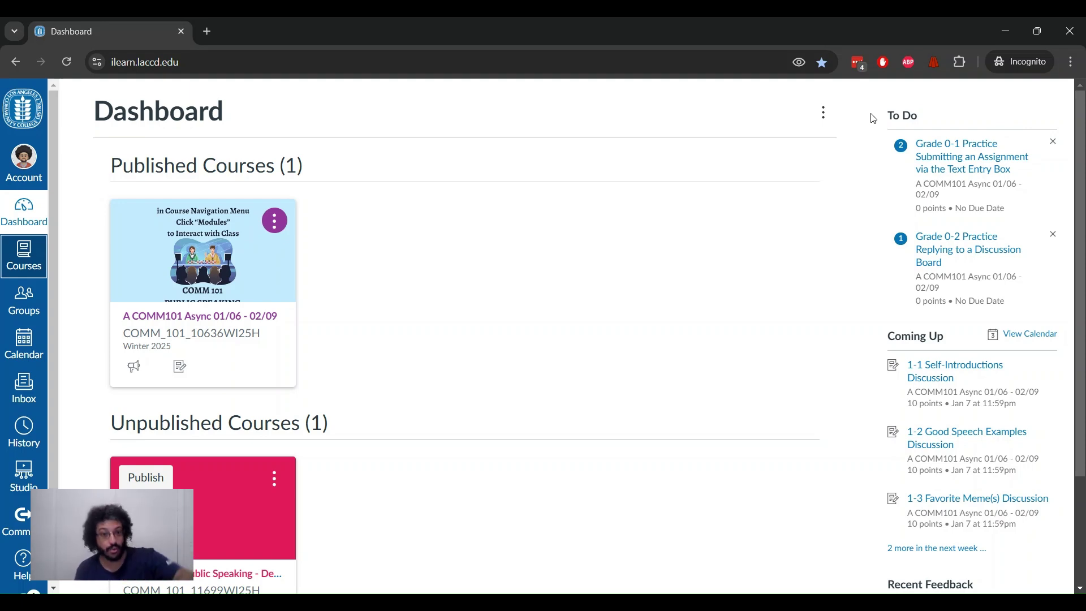
Enter the A COMM101 Async course, point out Modules on its home page, then view the Syllabus.
click(167, 318)
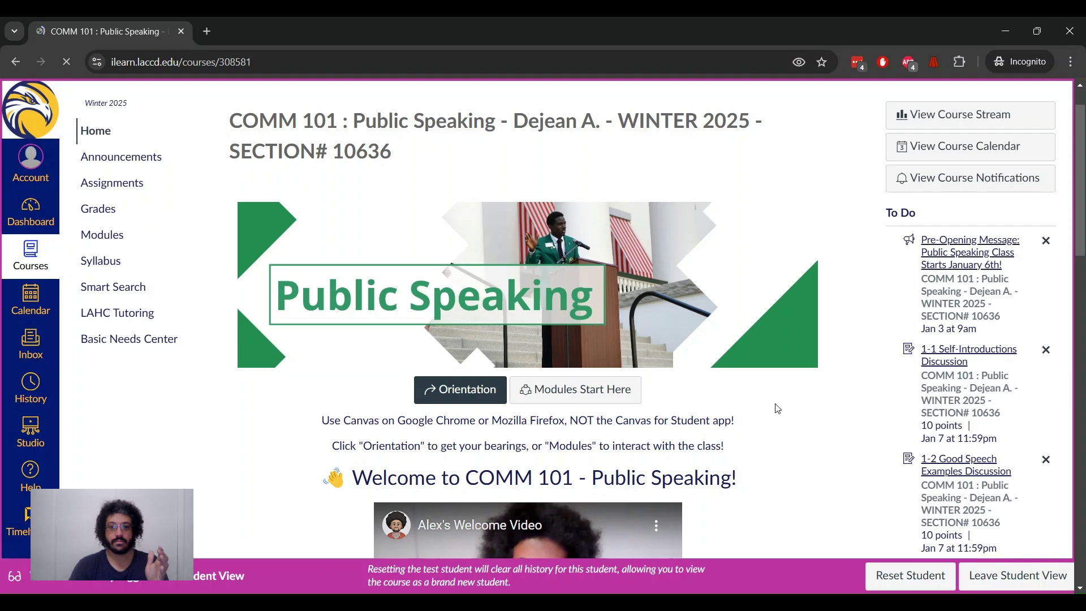
scroll(774, 408, down, 2)
scroll(774, 408, up, 1)
scroll(774, 408, up, 2)
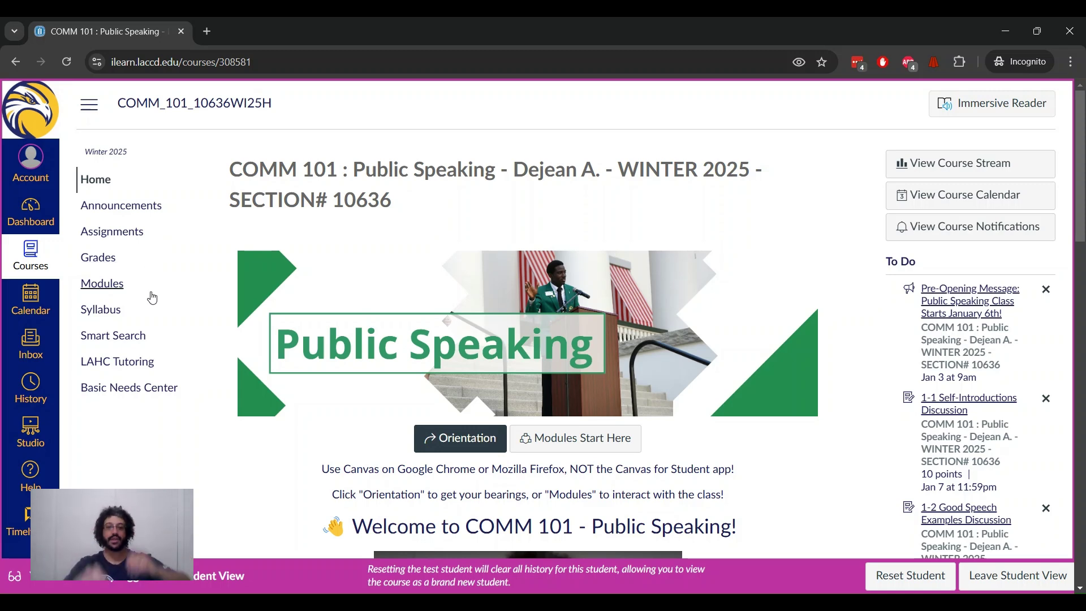
drag(74, 289, 126, 283)
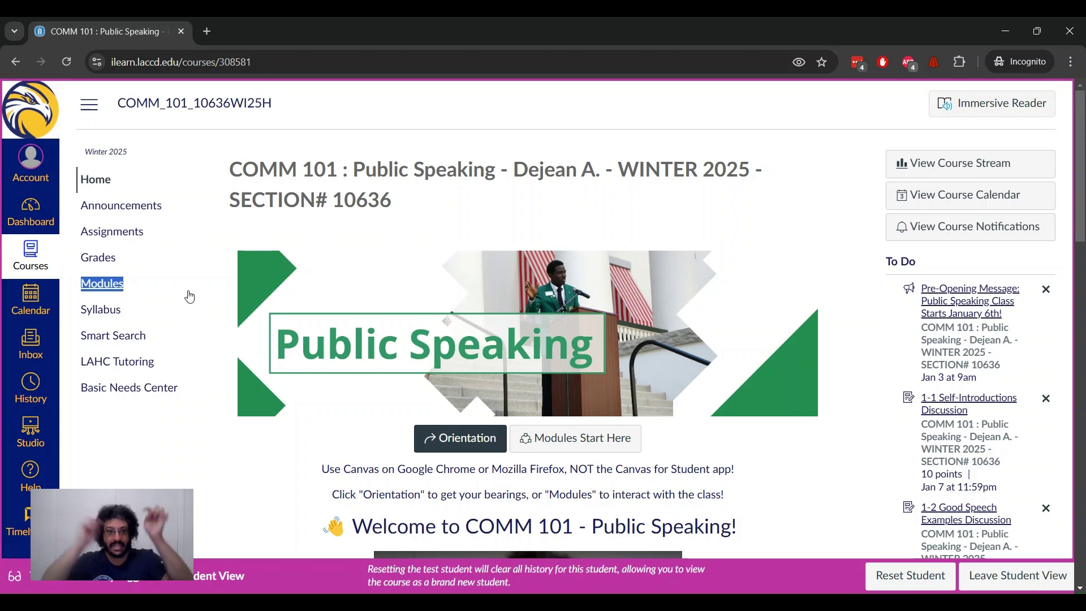
click(100, 311)
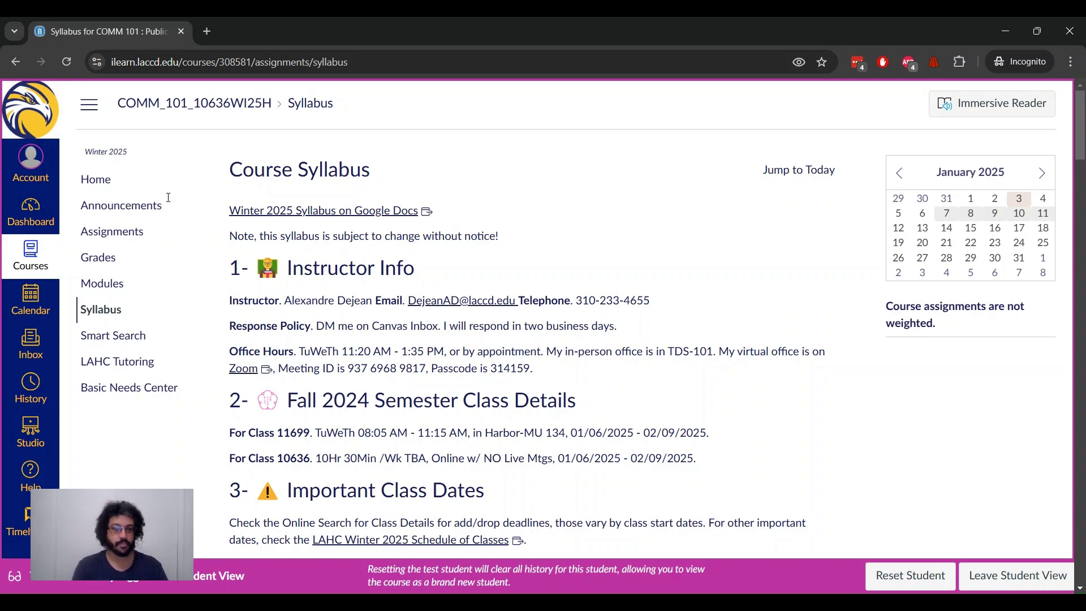
Show the COMM 101 Modules page, starting with the Resources module items.
click(117, 285)
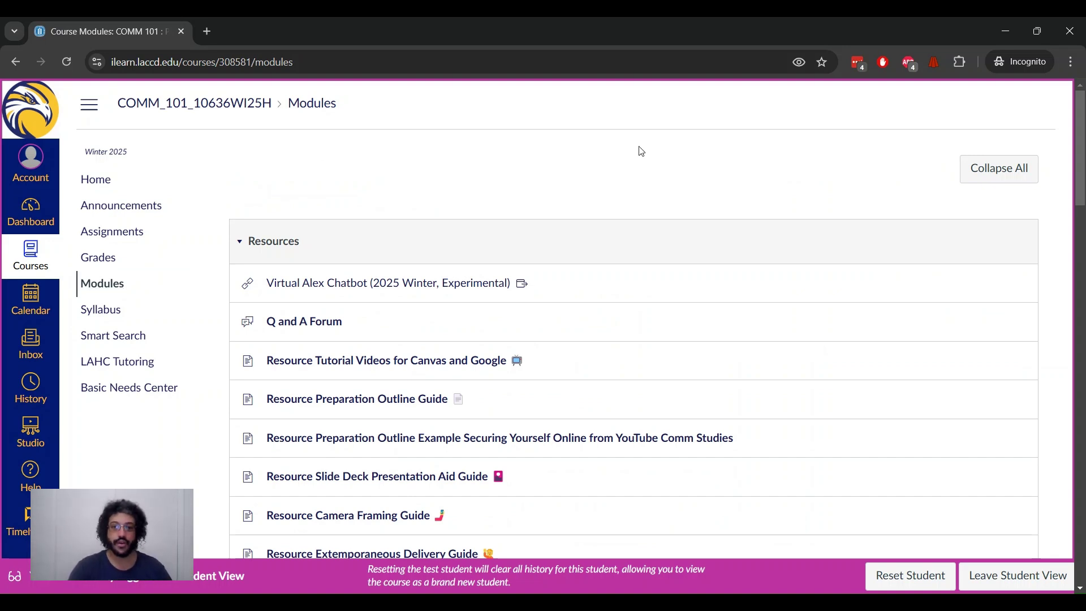
scroll(639, 150, down, 2)
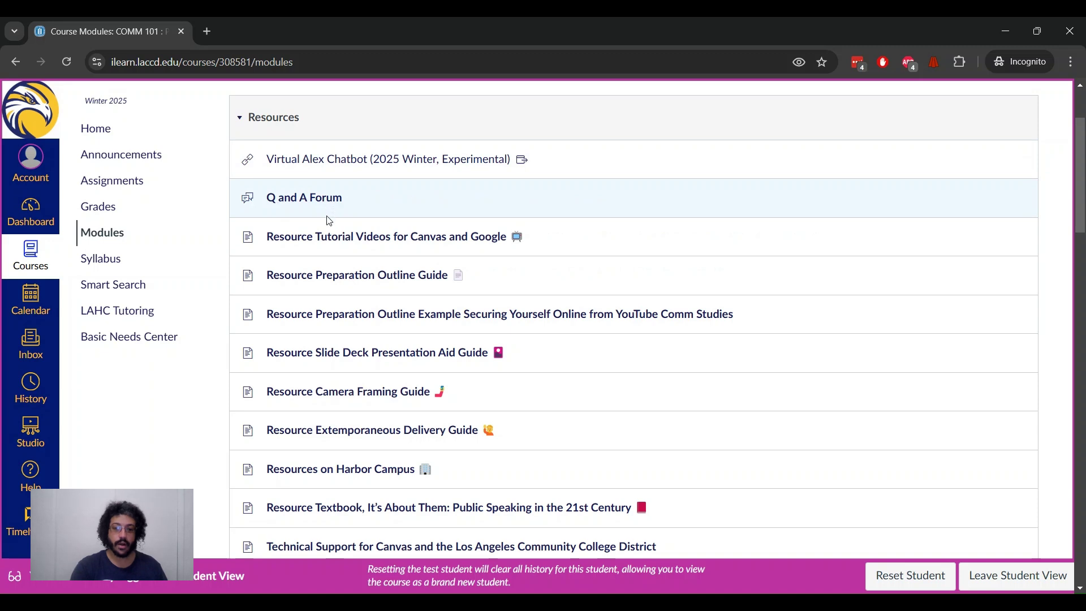
scroll(317, 383, down, 1)
scroll(315, 382, up, 1)
scroll(315, 381, up, 1)
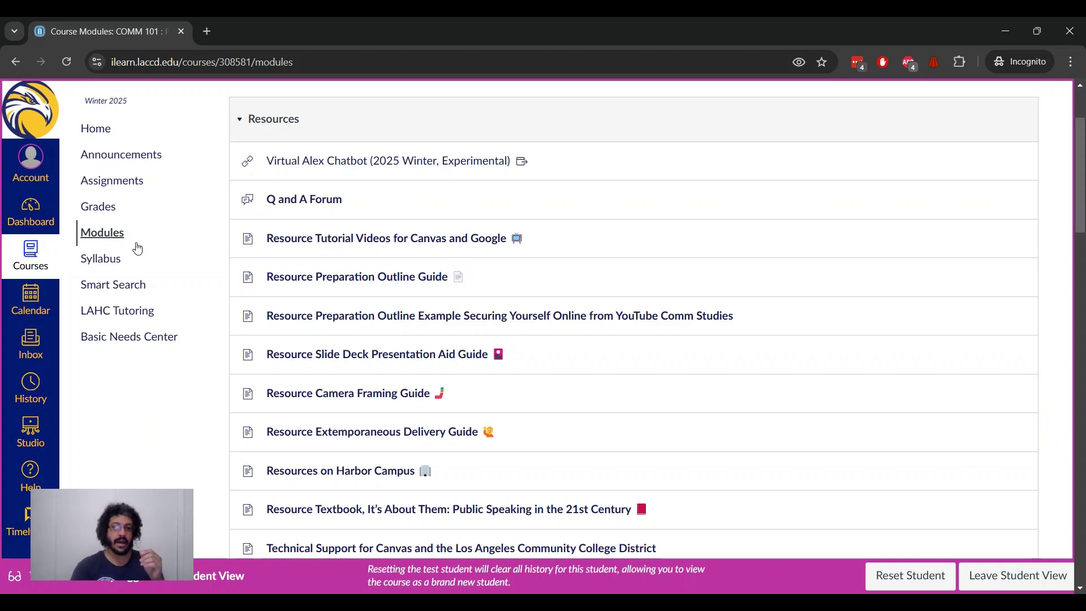
click(123, 232)
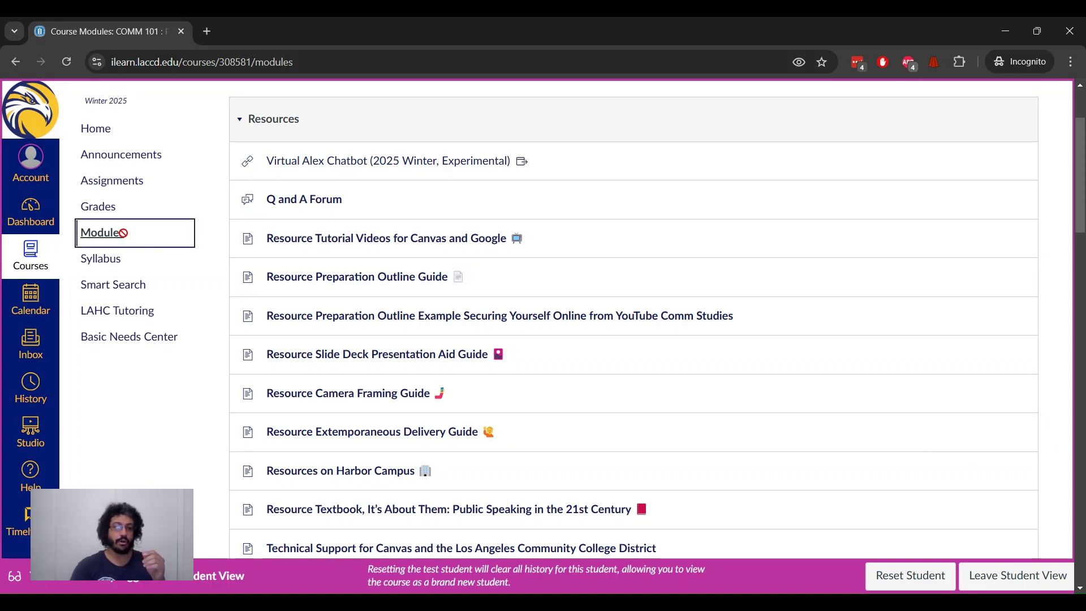
click(83, 229)
drag(83, 229, 131, 229)
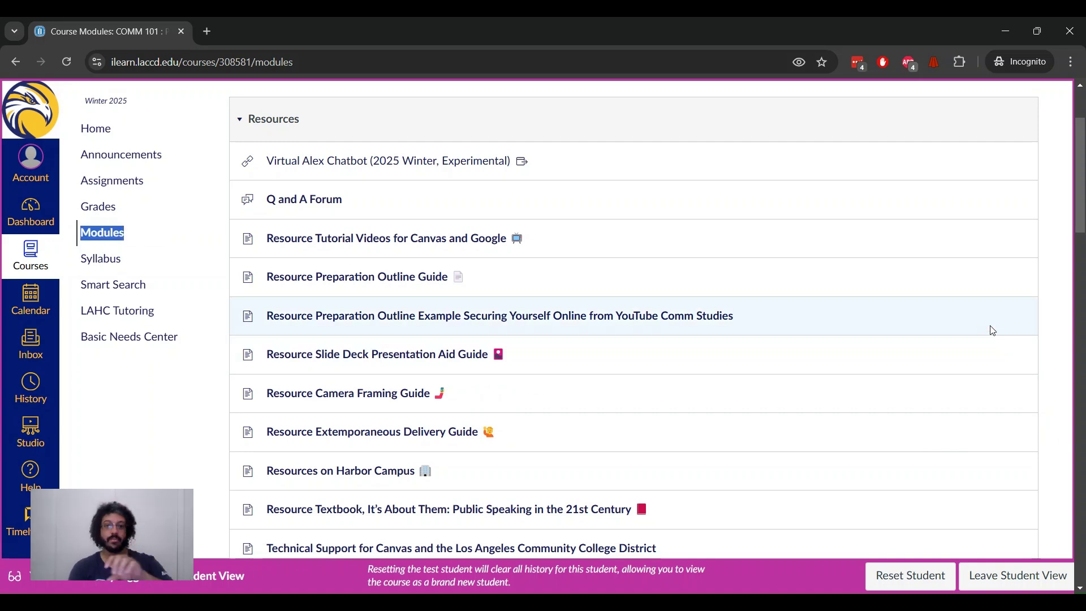
scroll(991, 330, down, 5)
scroll(991, 330, down, 1)
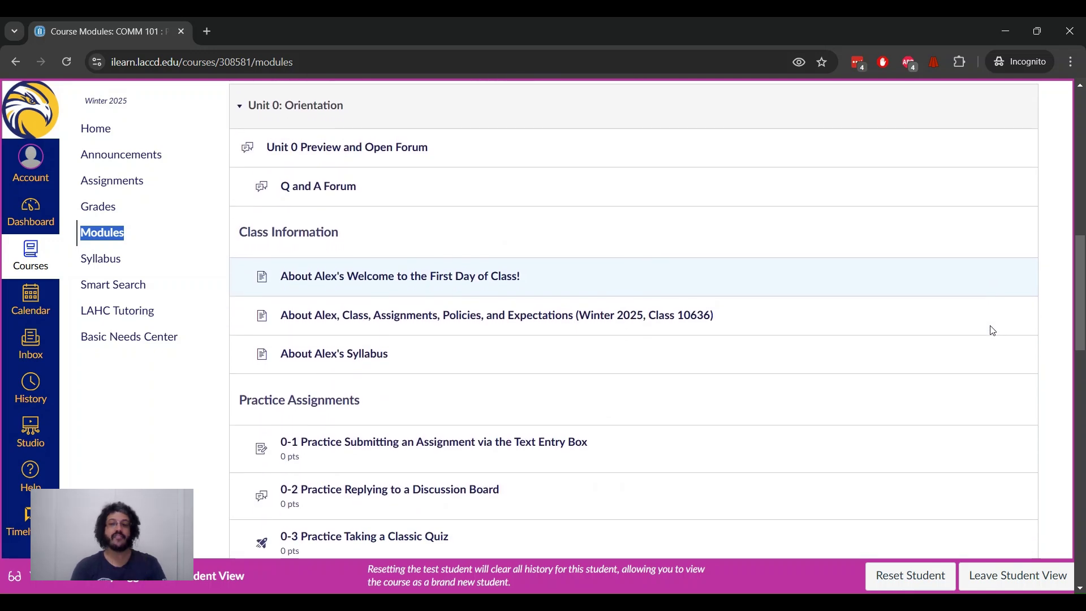
click(1055, 302)
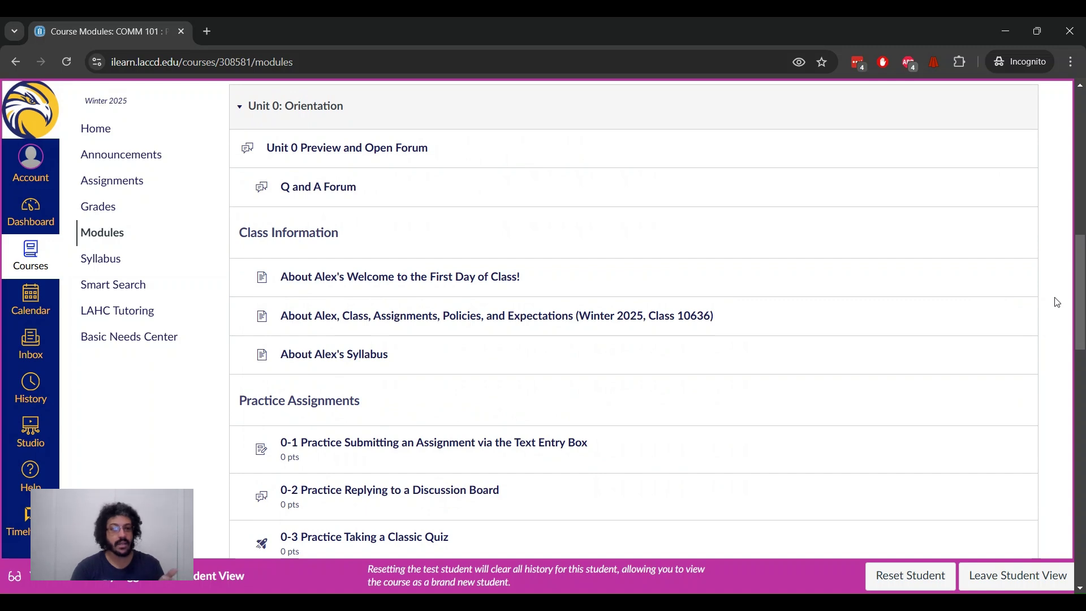
scroll(558, 494, down, 1)
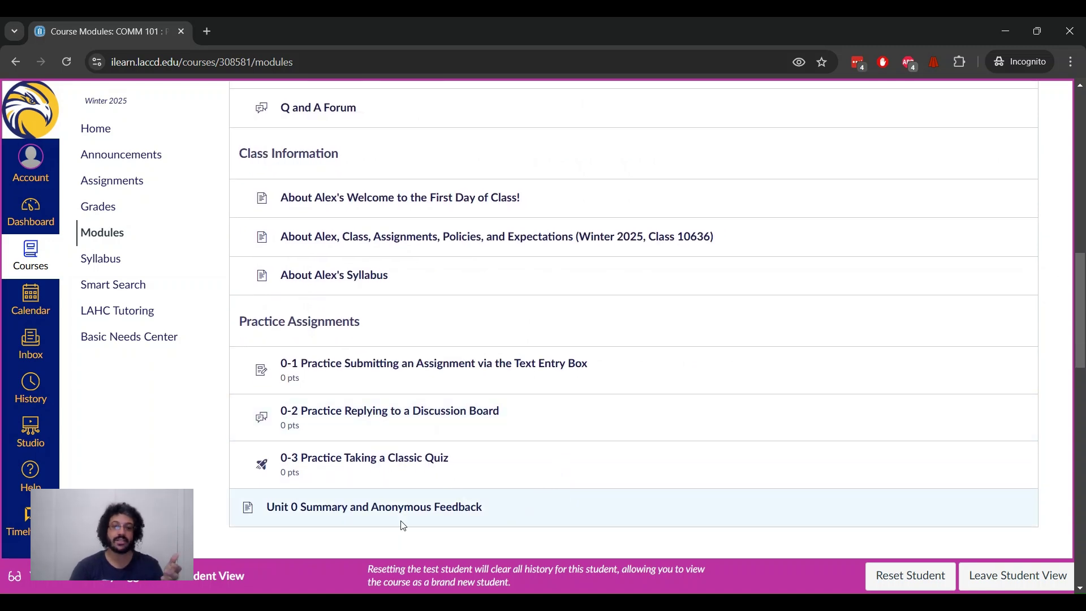
scroll(402, 525, up, 1)
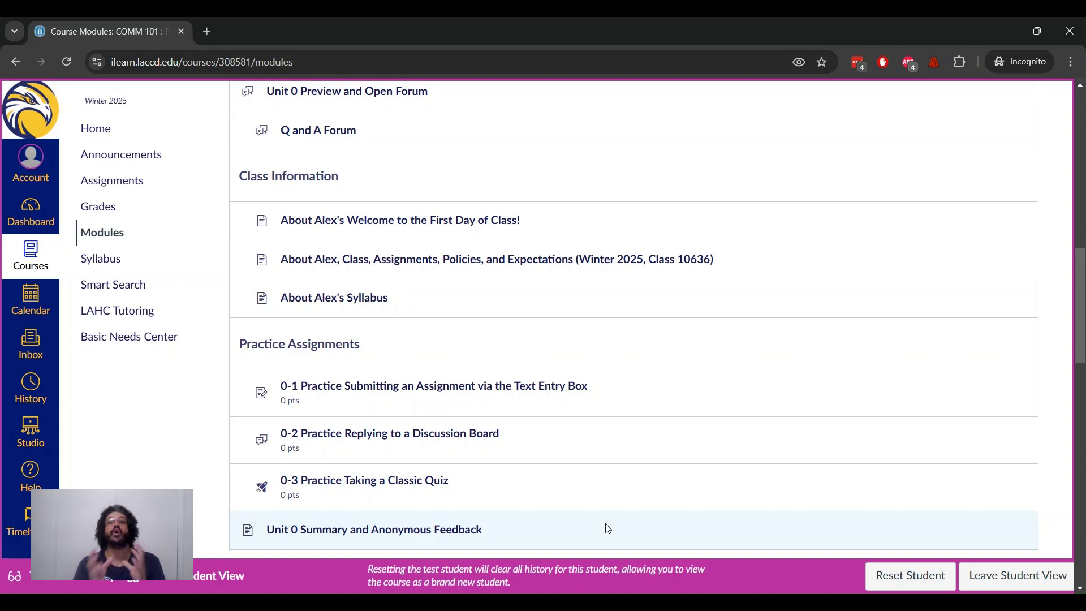
scroll(606, 528, up, 1)
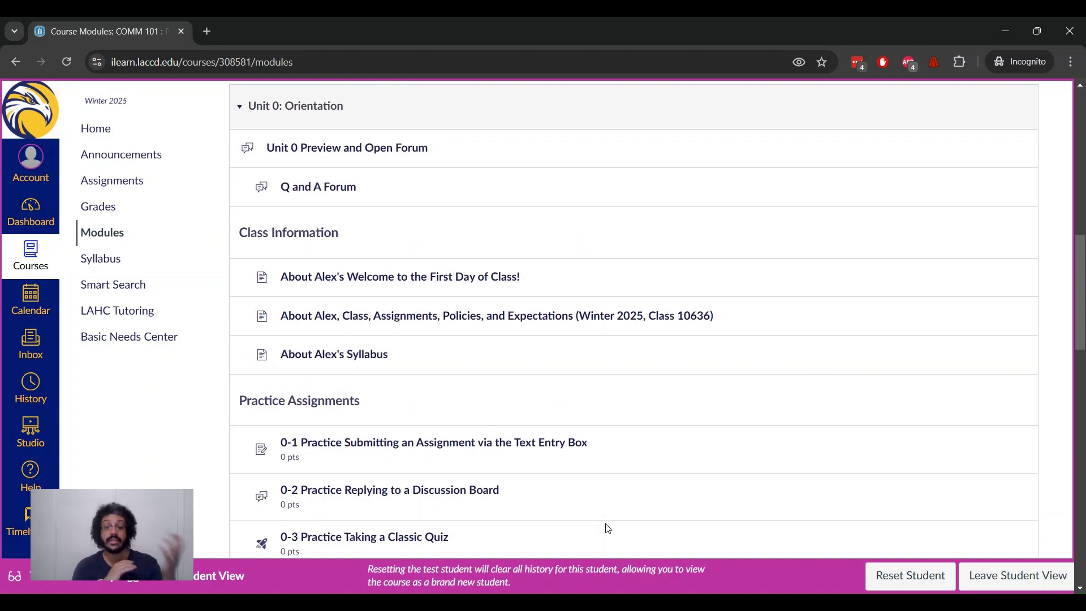
scroll(1027, 377, down, 5)
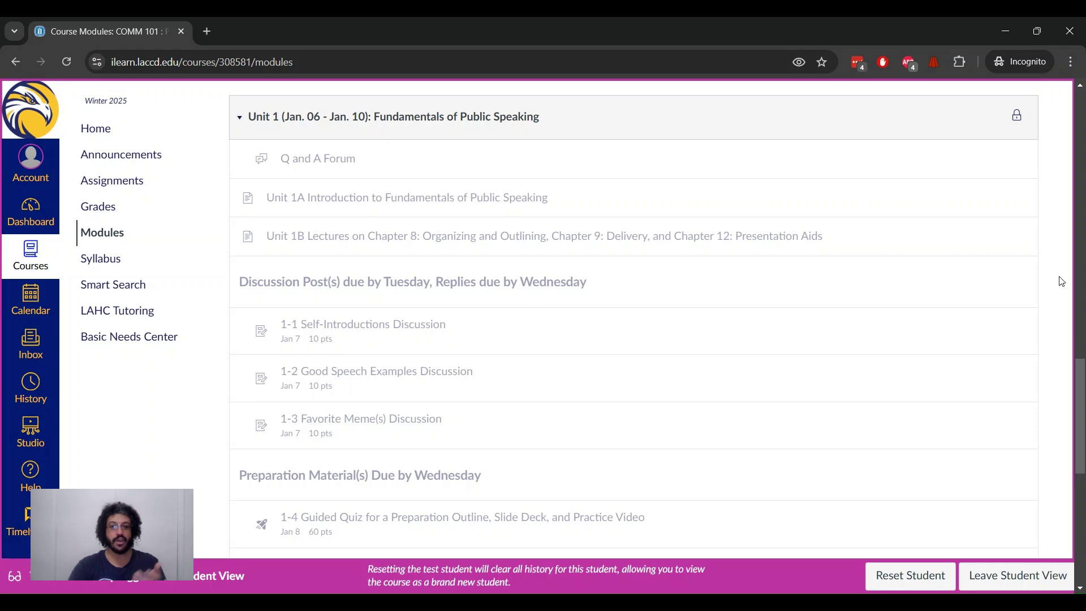
scroll(1059, 281, down, 1)
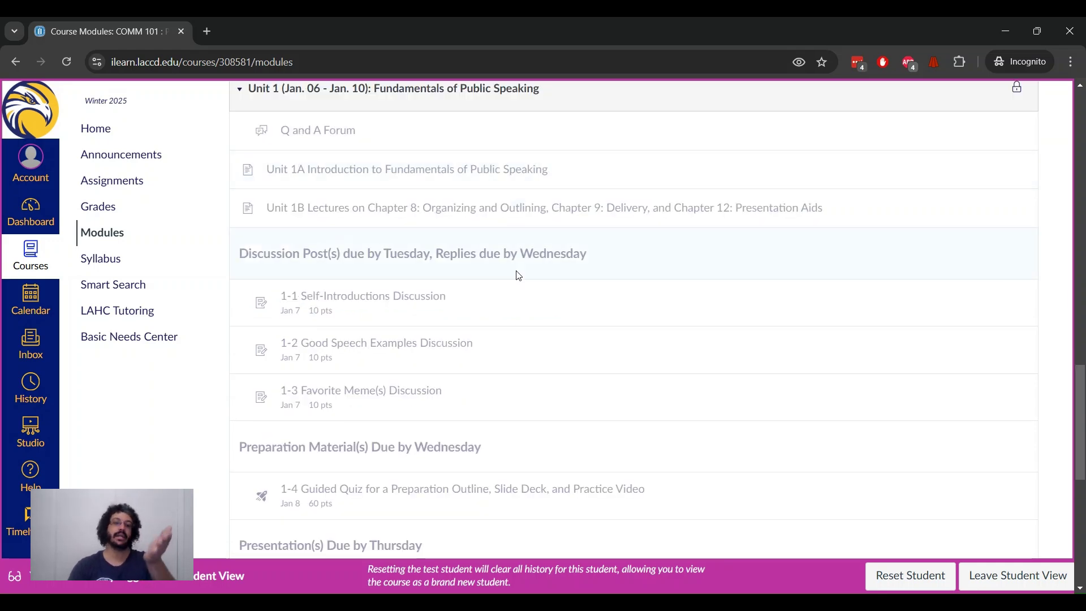
scroll(516, 275, down, 1)
scroll(517, 275, up, 2)
scroll(517, 276, down, 1)
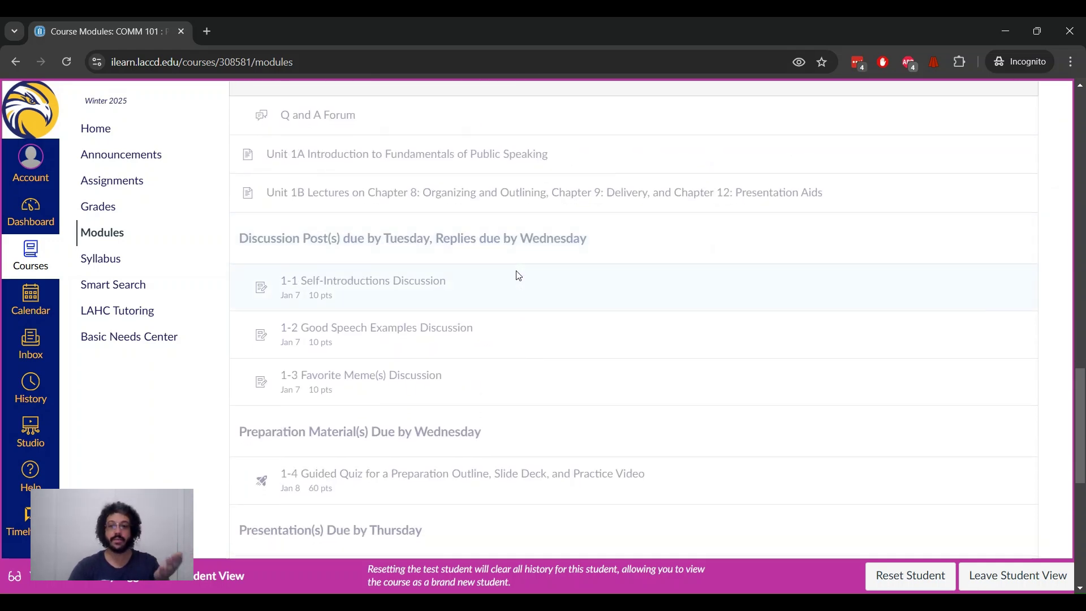
scroll(849, 282, up, 2)
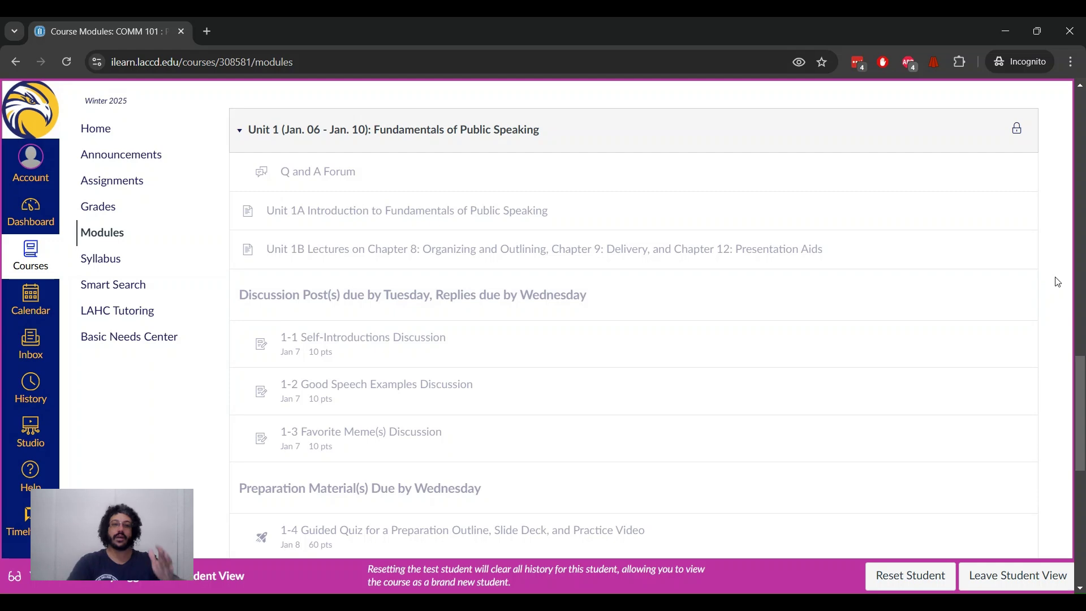
scroll(1056, 282, up, 5)
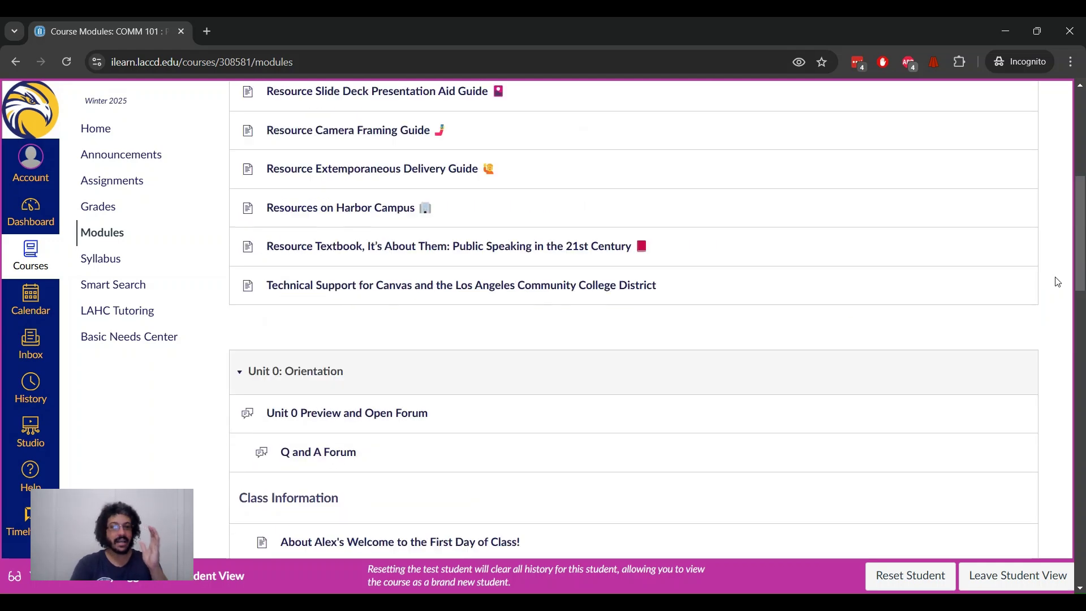
scroll(1056, 282, up, 4)
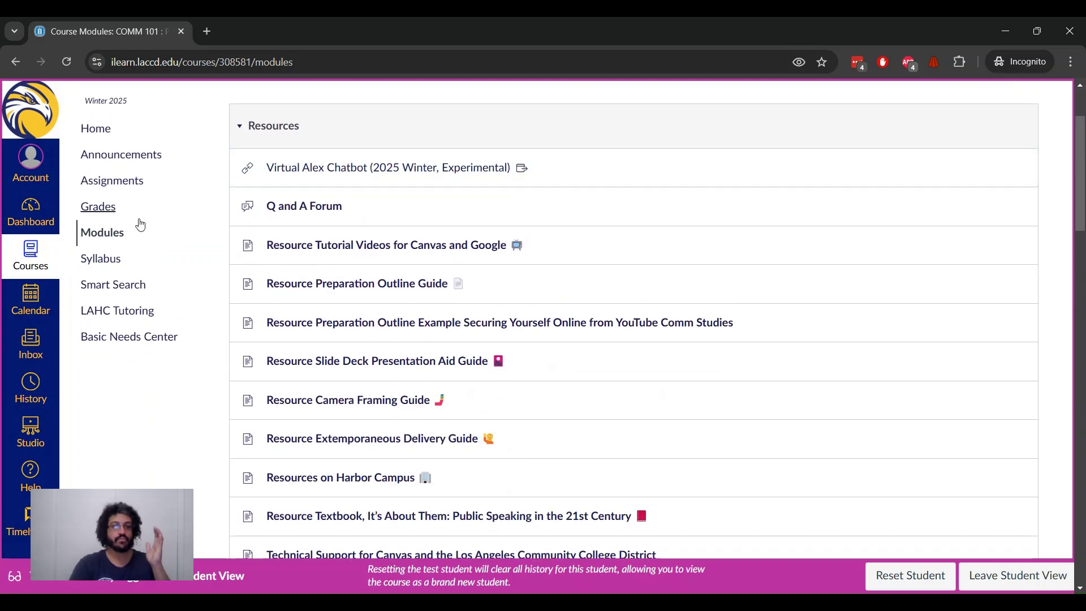
click(108, 128)
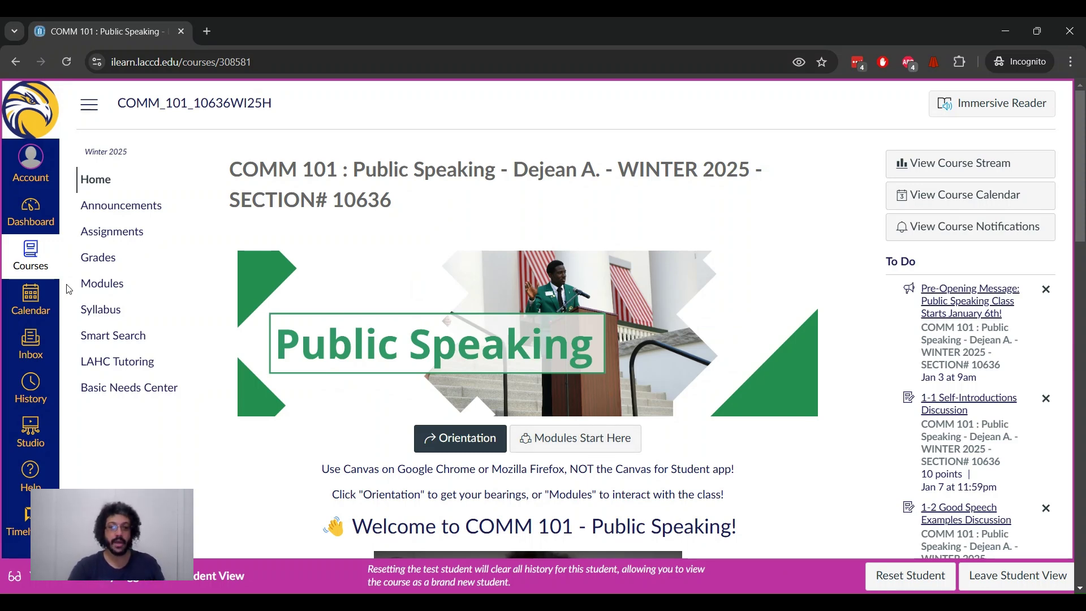
drag(69, 289, 128, 280)
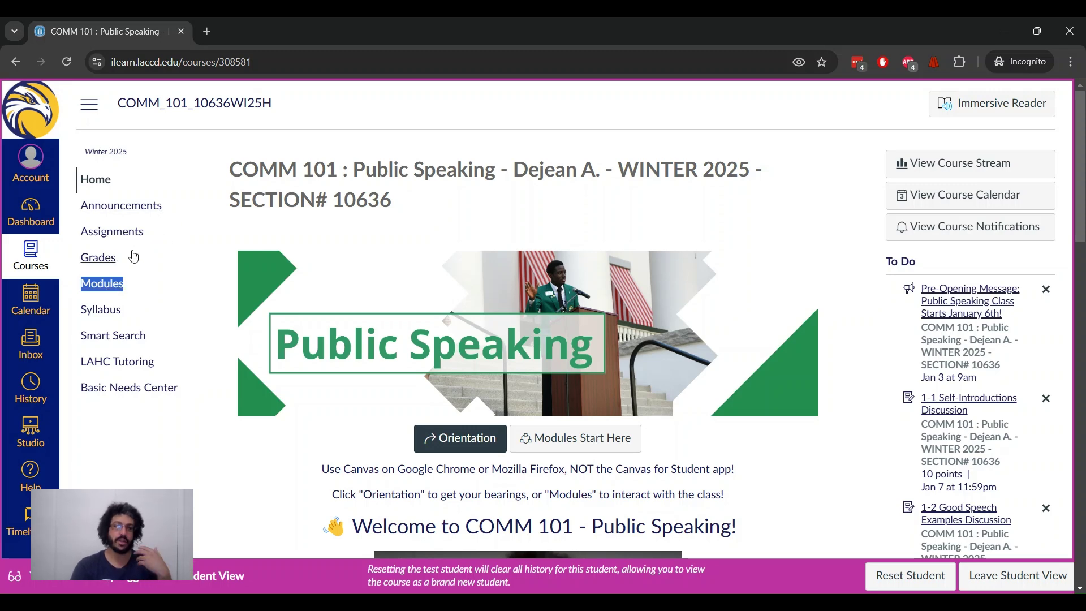
click(120, 285)
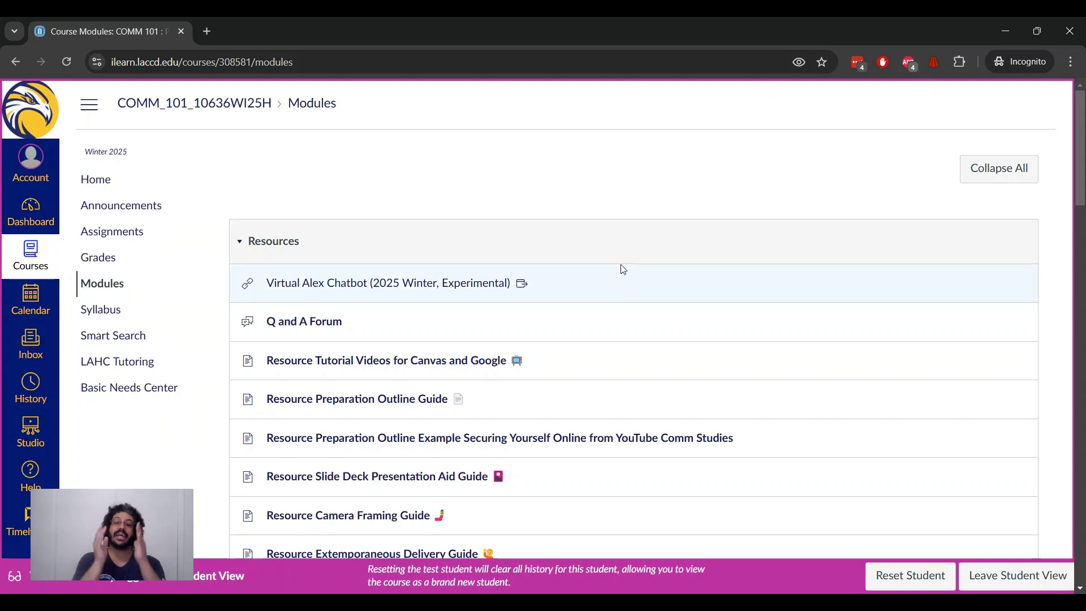
scroll(621, 269, down, 1)
scroll(620, 269, down, 4)
scroll(620, 268, down, 3)
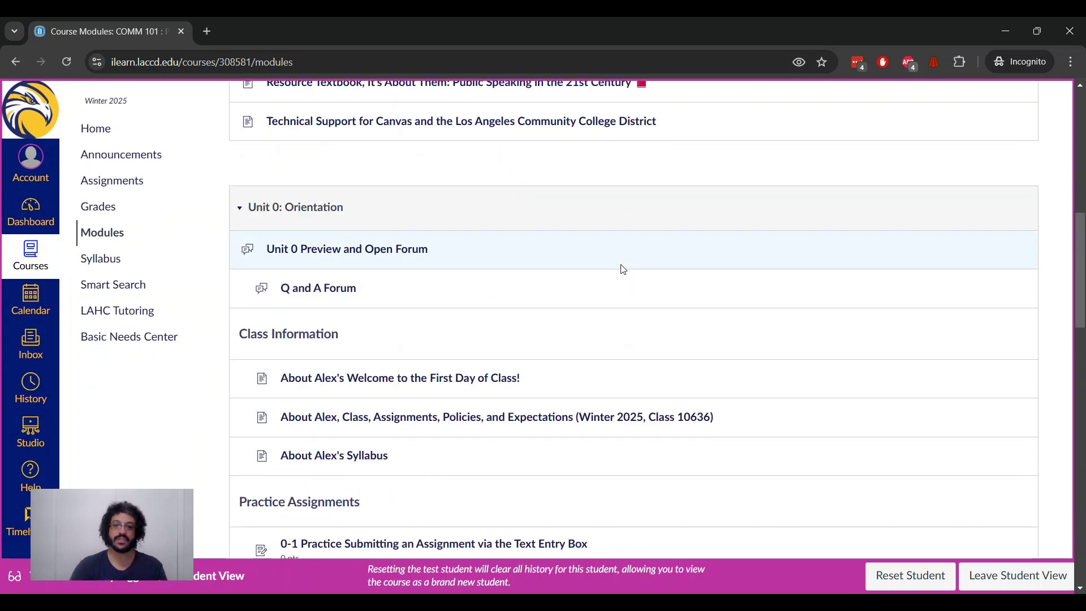
scroll(621, 270, down, 3)
scroll(620, 269, up, 2)
scroll(620, 269, down, 1)
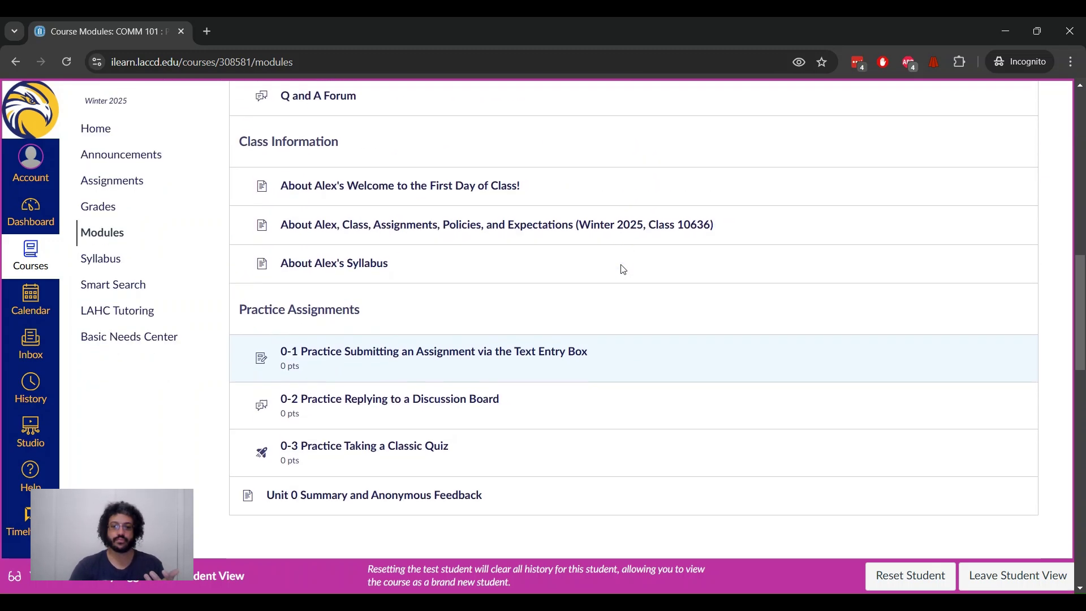
scroll(620, 269, down, 4)
scroll(619, 269, down, 3)
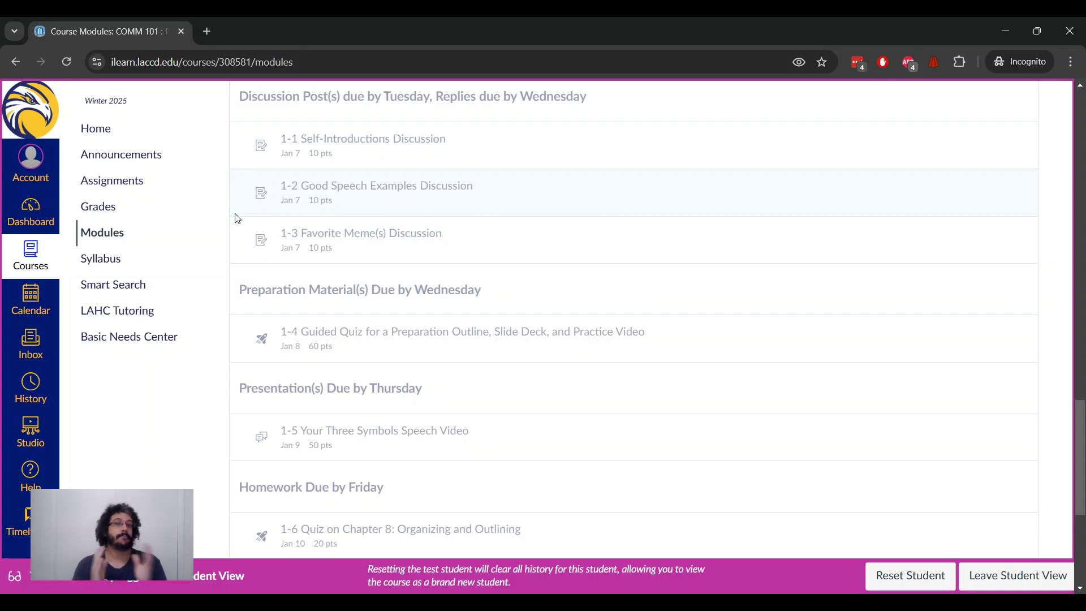
scroll(235, 218, down, 2)
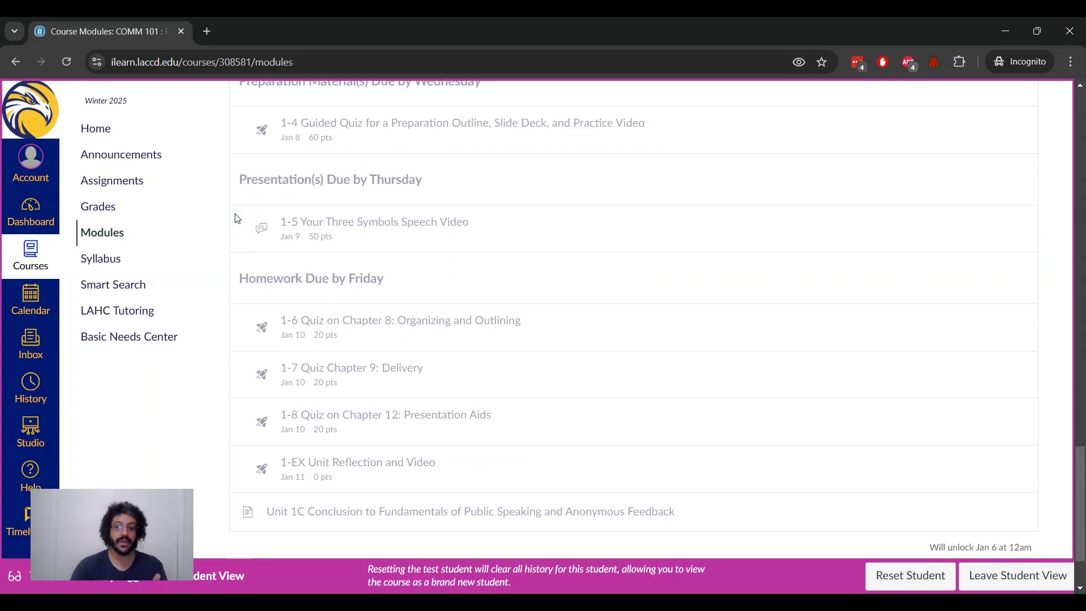
scroll(236, 218, up, 1)
scroll(236, 218, down, 1)
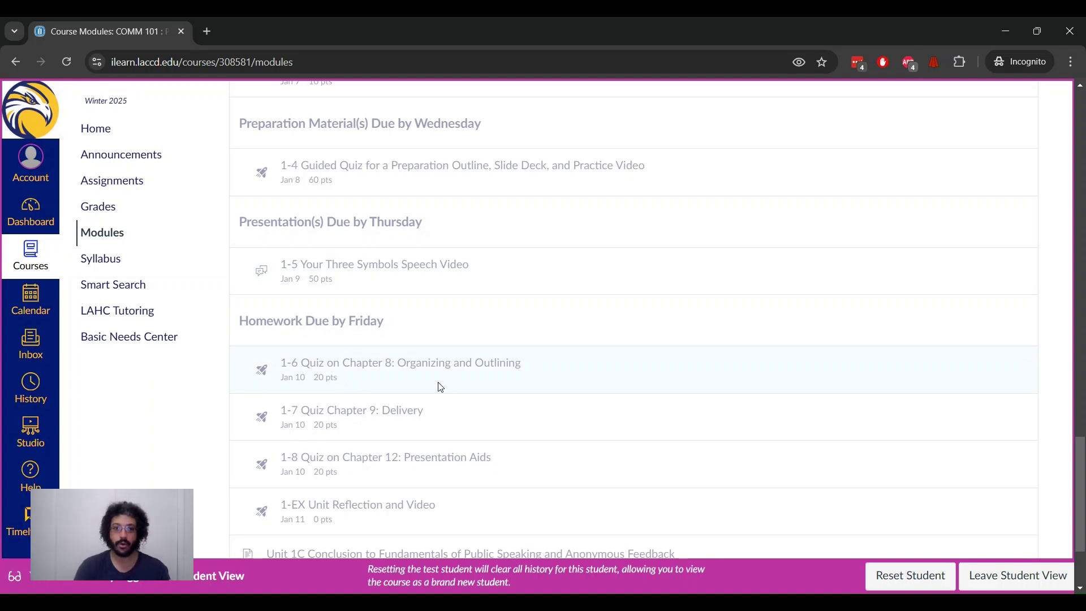
scroll(291, 398, up, 2)
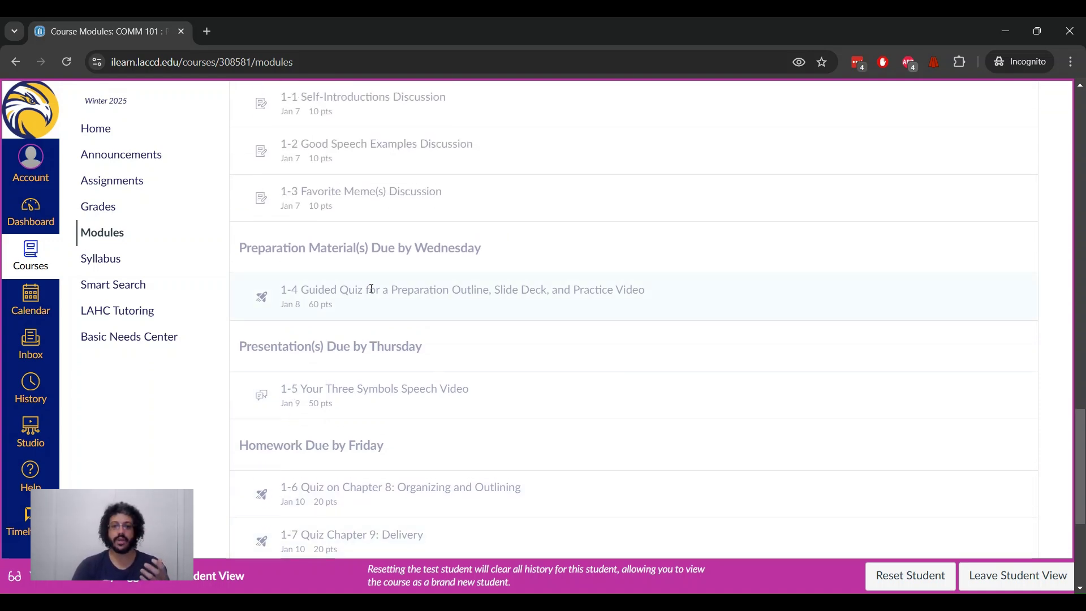
scroll(399, 310, down, 1)
scroll(400, 311, down, 1)
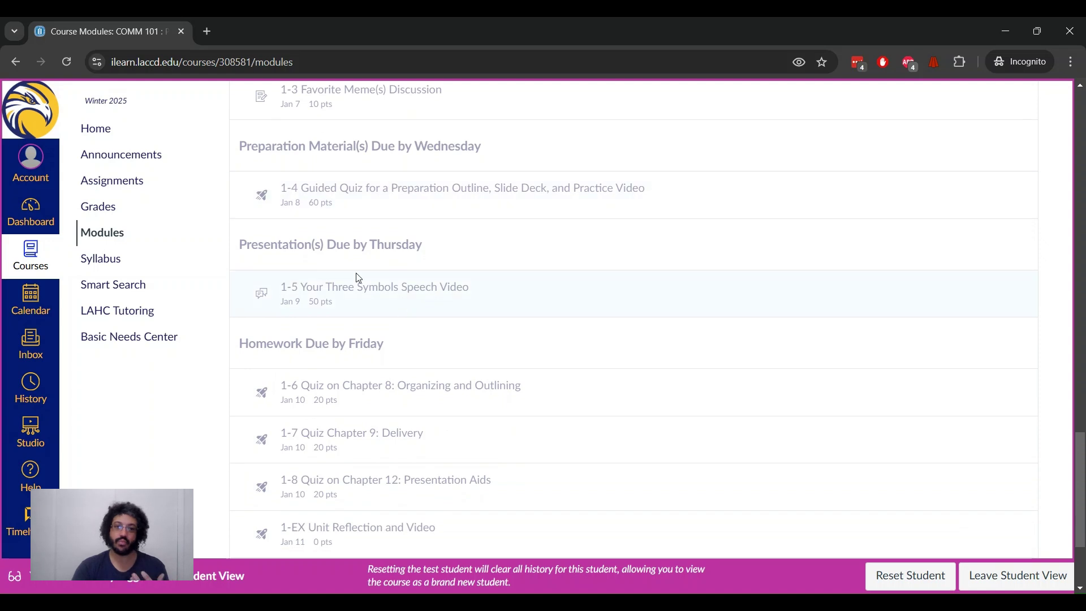
scroll(356, 277, down, 1)
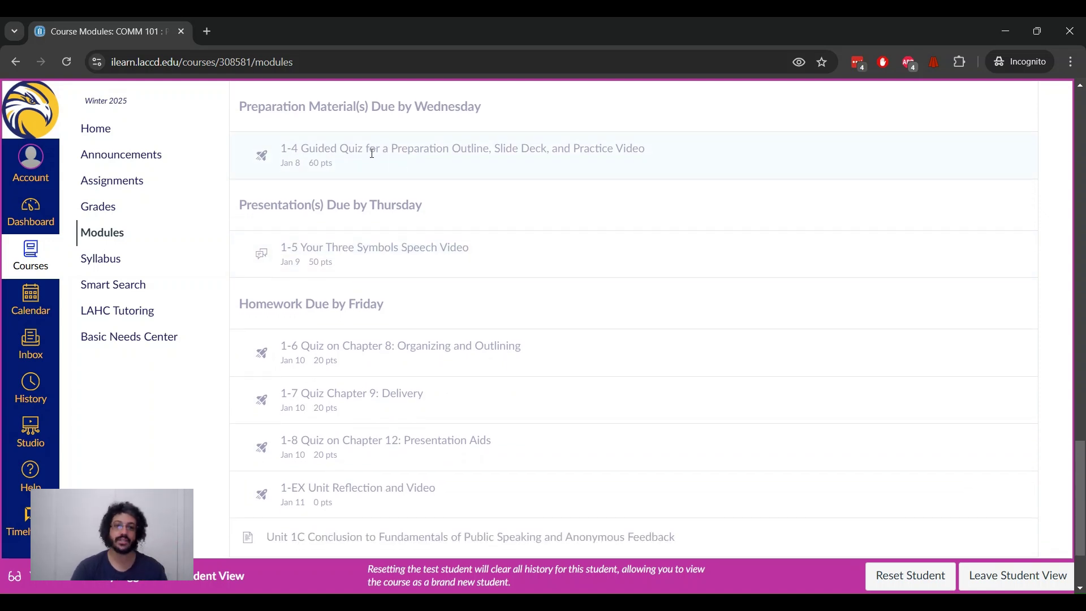
scroll(303, 209, up, 1)
scroll(303, 210, up, 1)
scroll(303, 209, down, 1)
scroll(302, 208, up, 2)
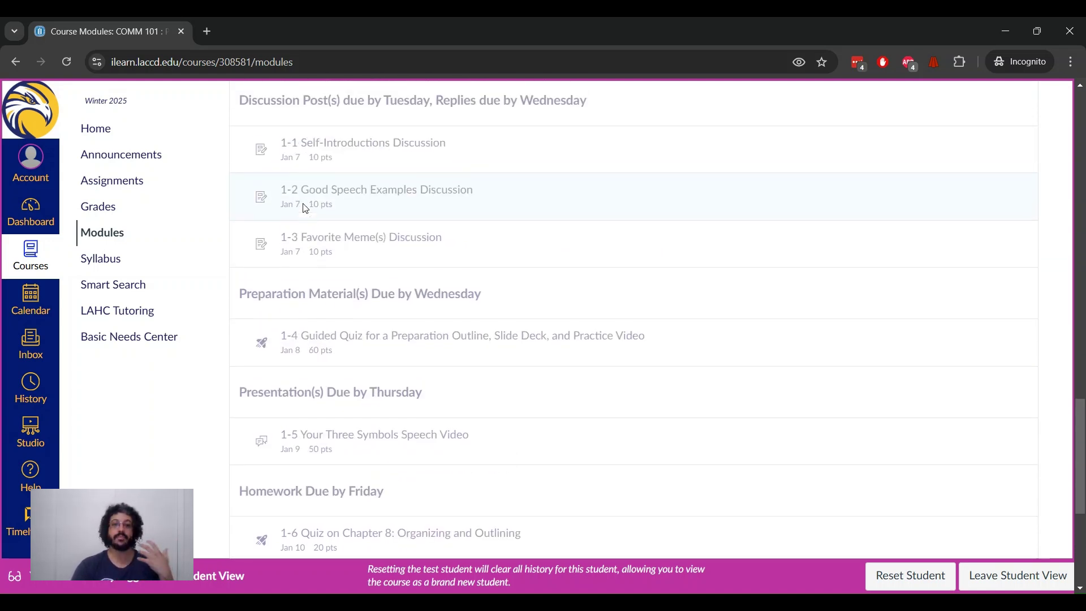
scroll(303, 207, up, 1)
scroll(206, 320, down, 1)
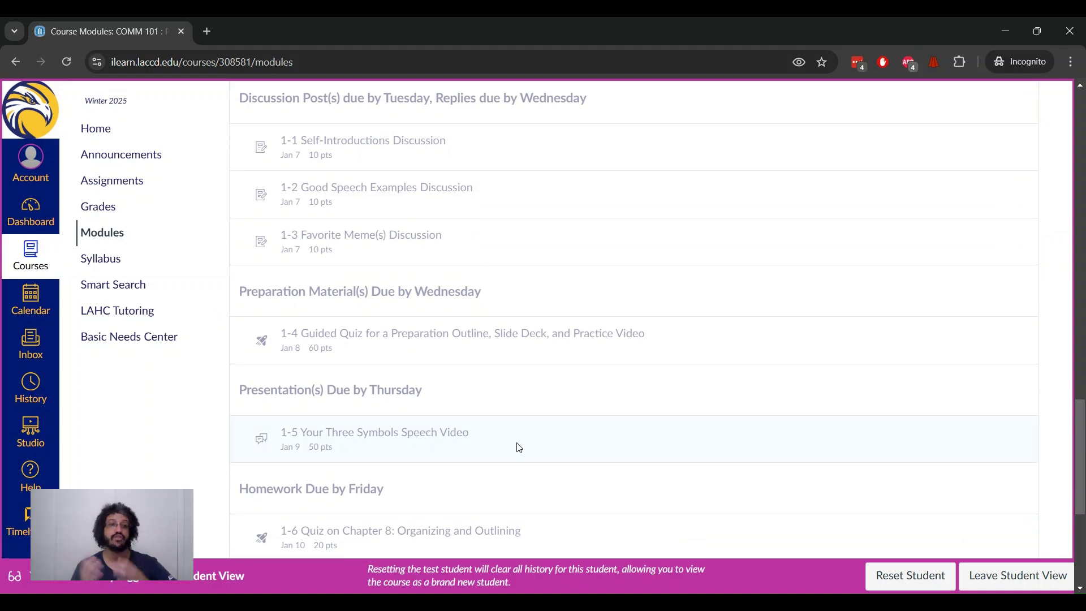
scroll(517, 447, up, 10)
scroll(516, 447, up, 5)
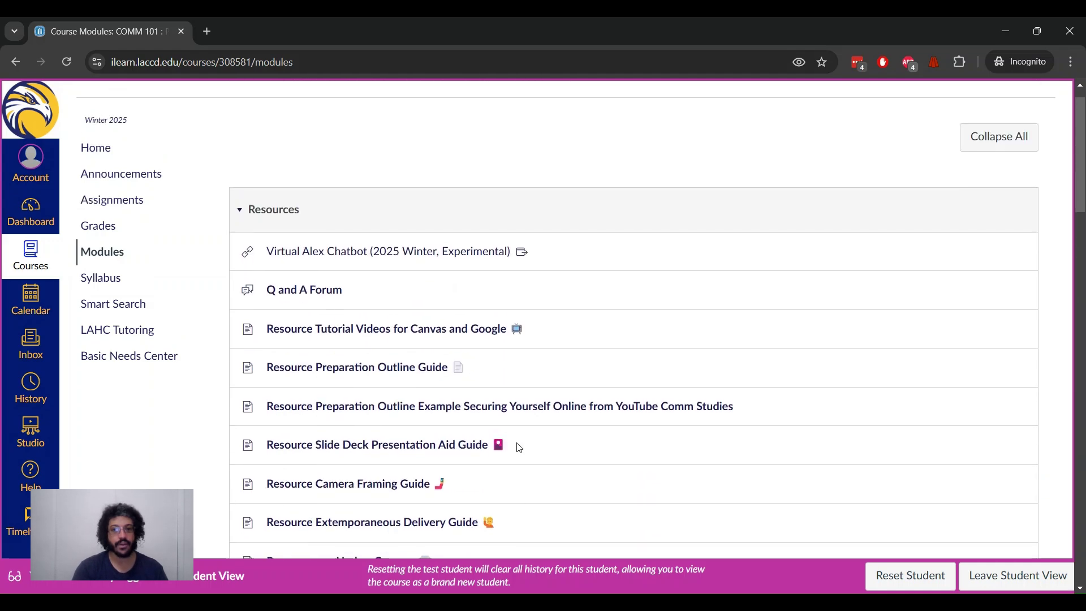
Return to the COMM 101 home page with the Public Speaking banner.
click(104, 181)
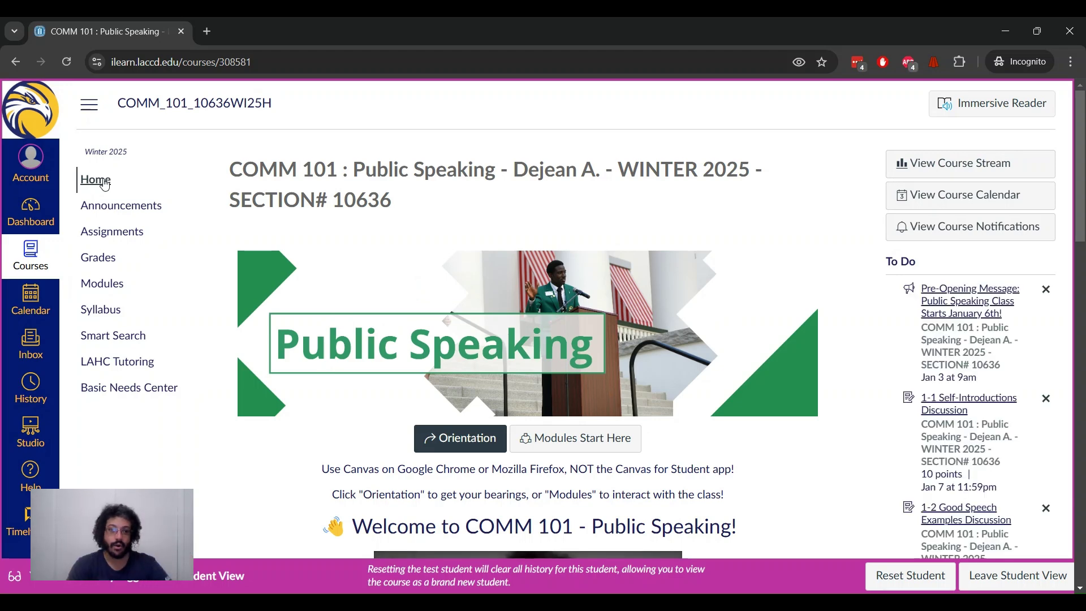
scroll(11, 414, down, 1)
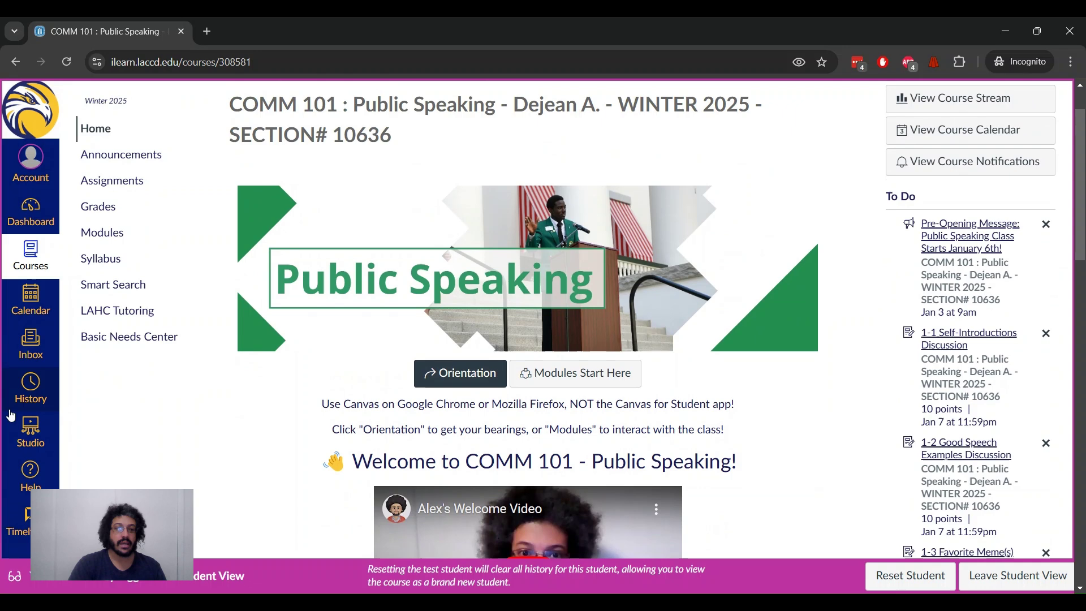
scroll(10, 414, up, 1)
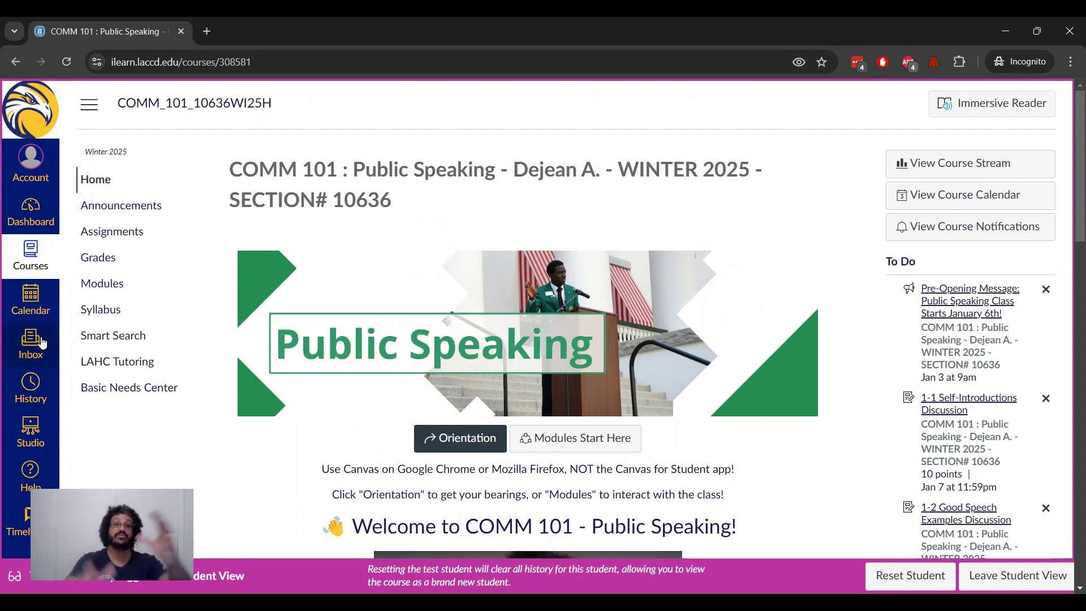